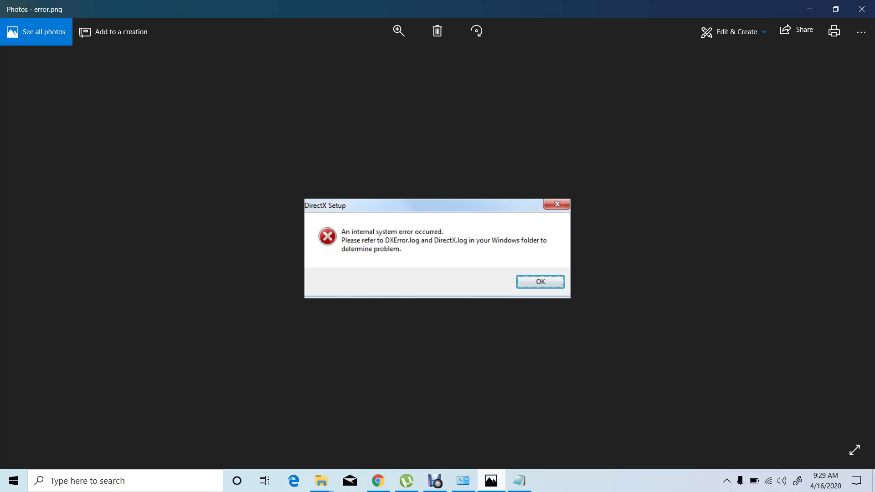
- Run dxdiag to confirm DirectX 12, close it, and minimise the Photos error screenshot
key(super+r)
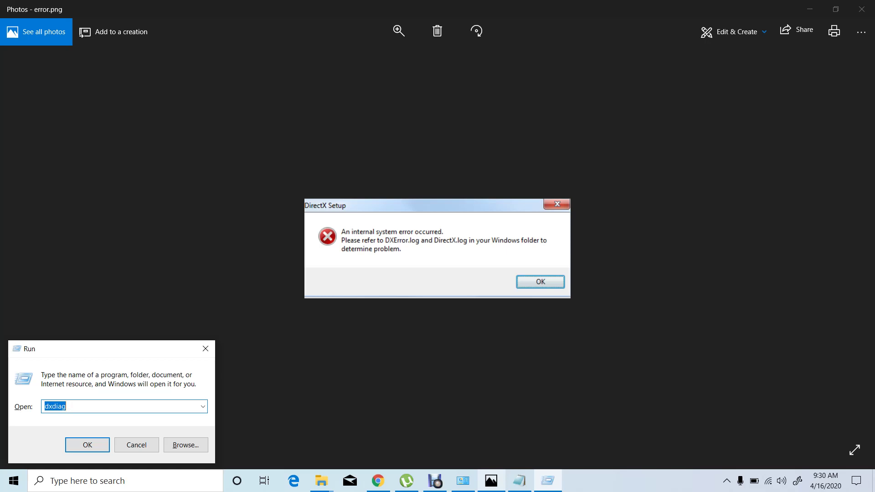
key(Return)
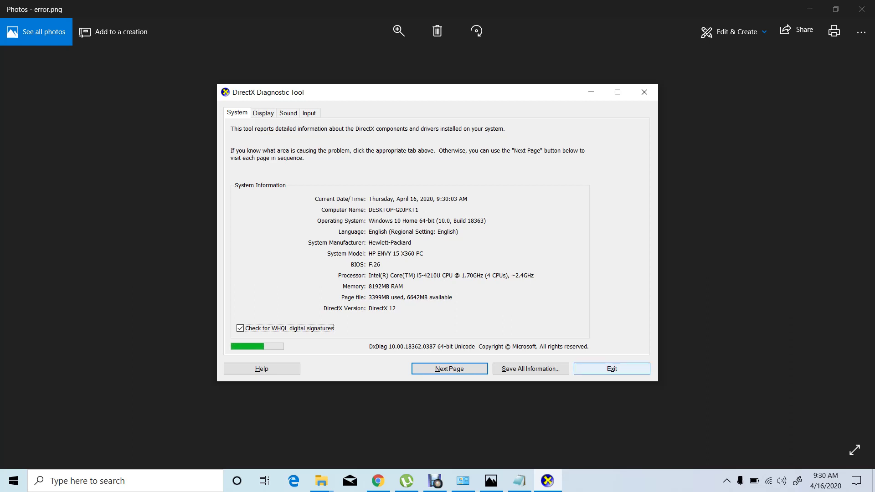
click(612, 368)
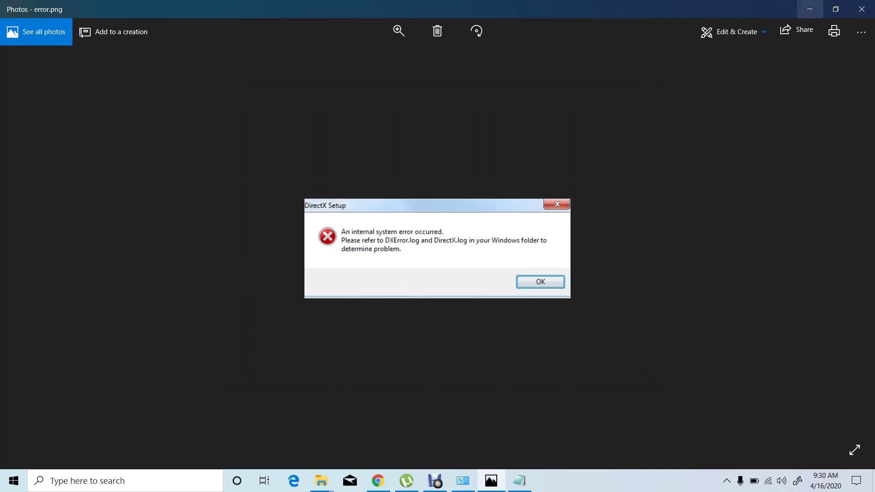
click(809, 9)
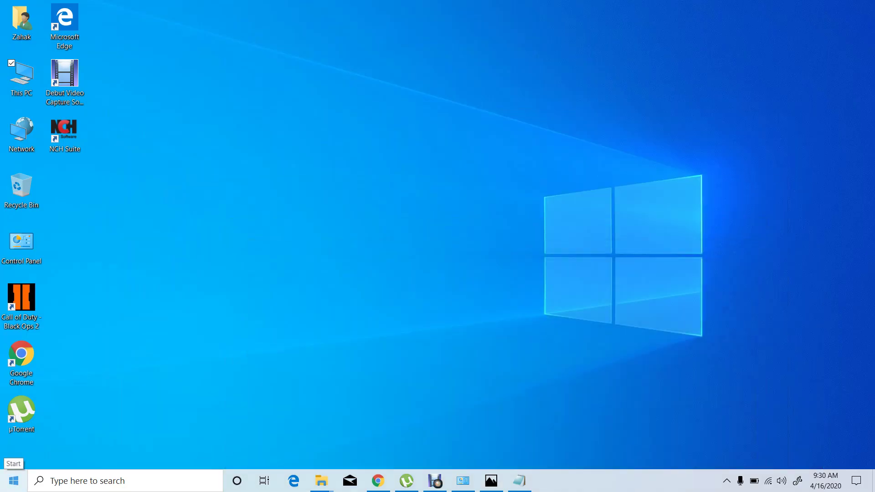
- Launch regedit from the Run box, opening Registry Editor on the HKLM\SOFTWARE\Microsoft\DirectX key
right_click(13, 480)
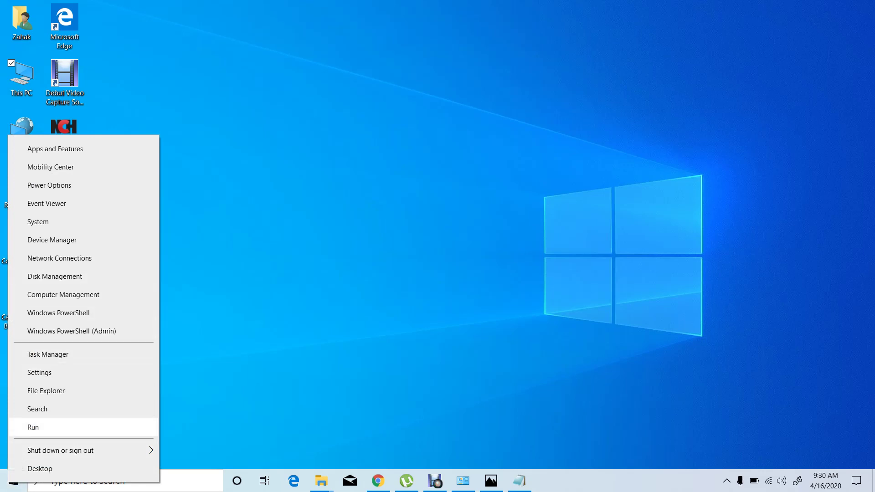
click(33, 427)
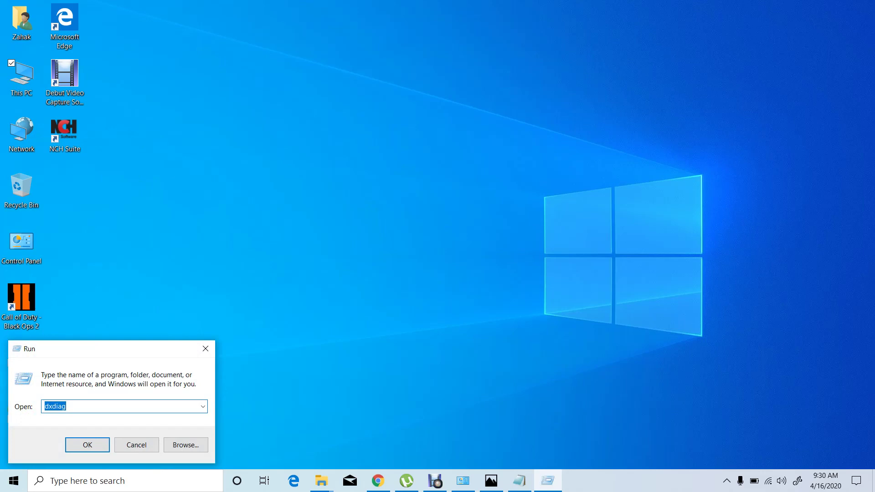
key(BackSpace)
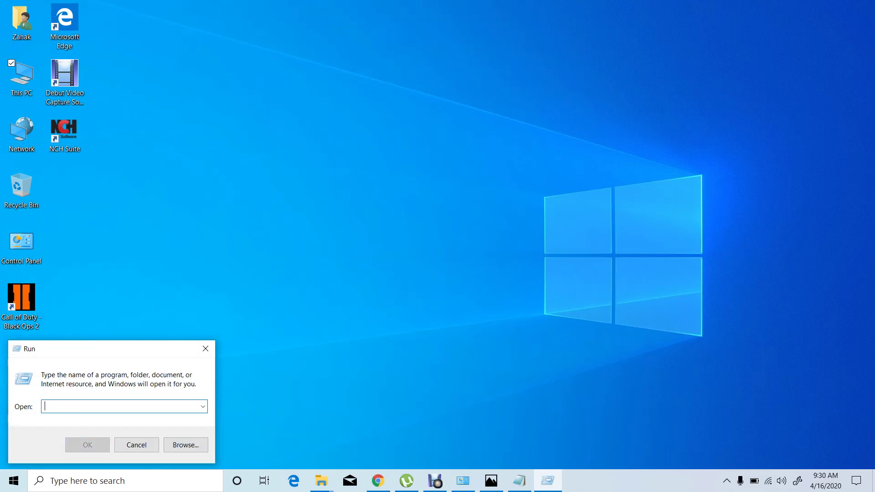
text(regedit)
key(Return)
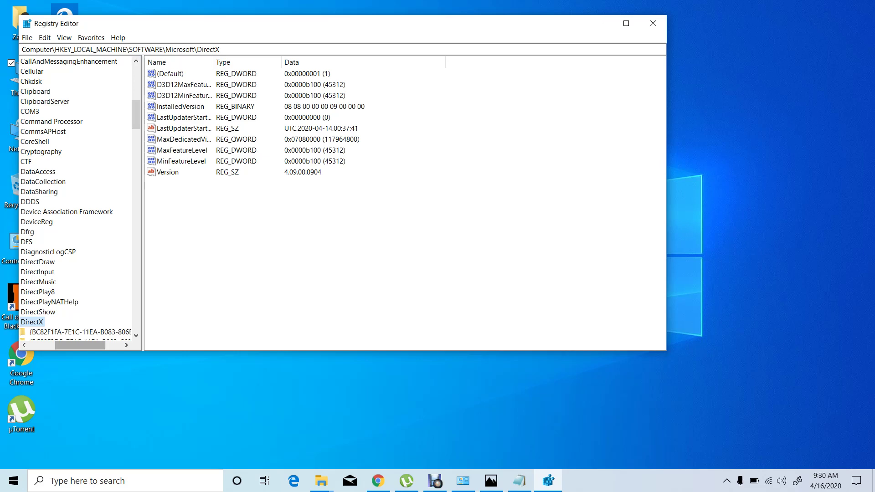
scroll(75, 201, left, 3)
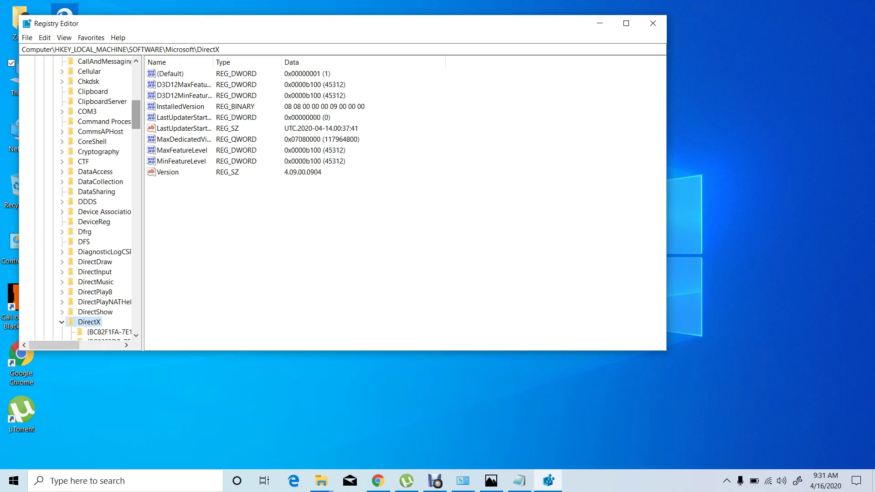
scroll(79, 200, up, 7)
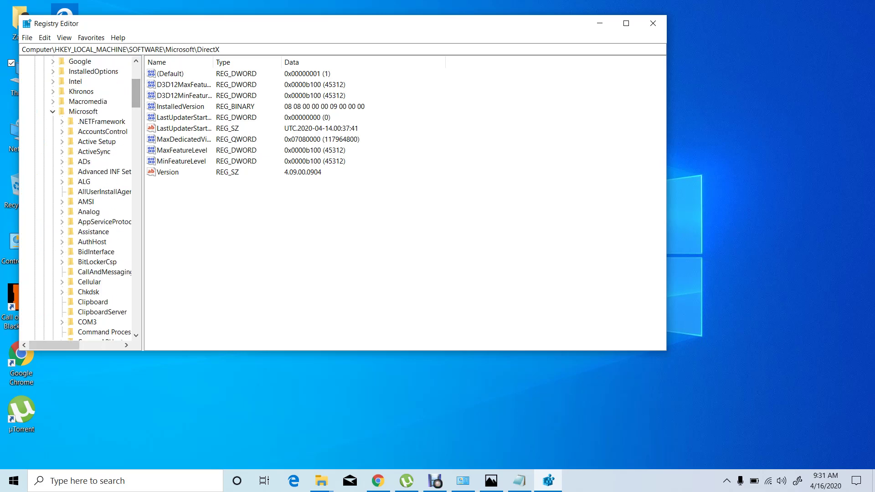
click(52, 111)
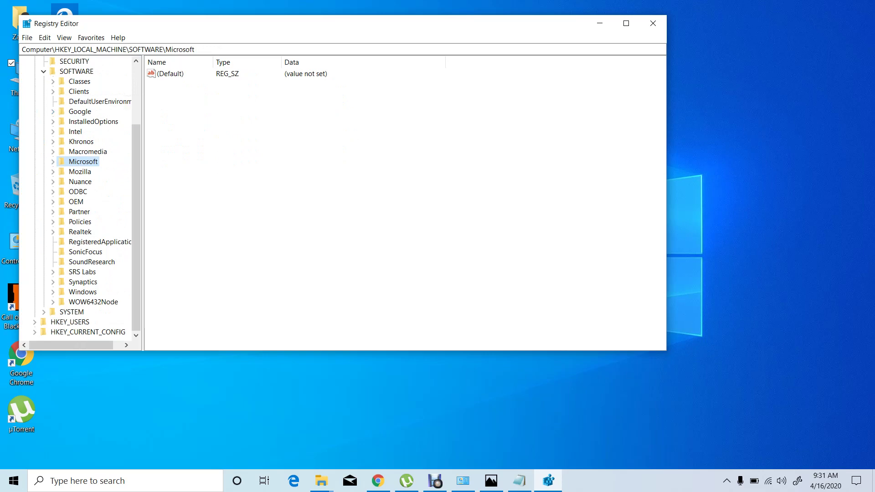
key(Left)
key(Left)
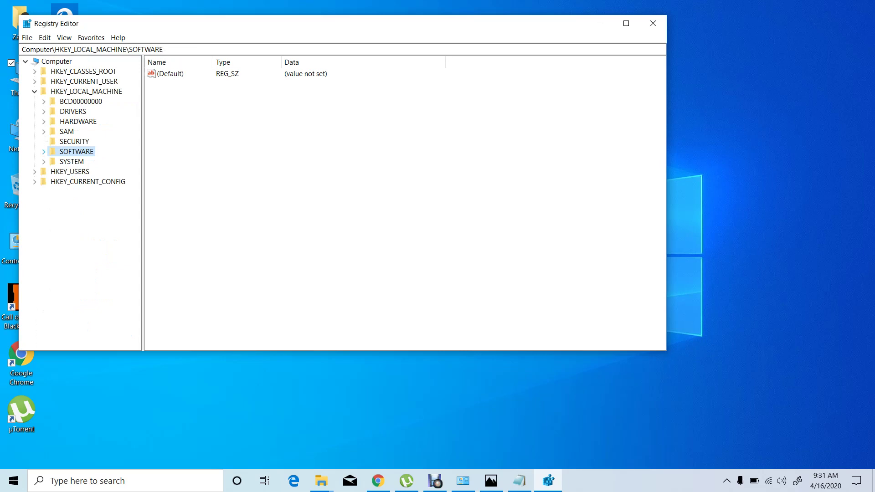
key(Right)
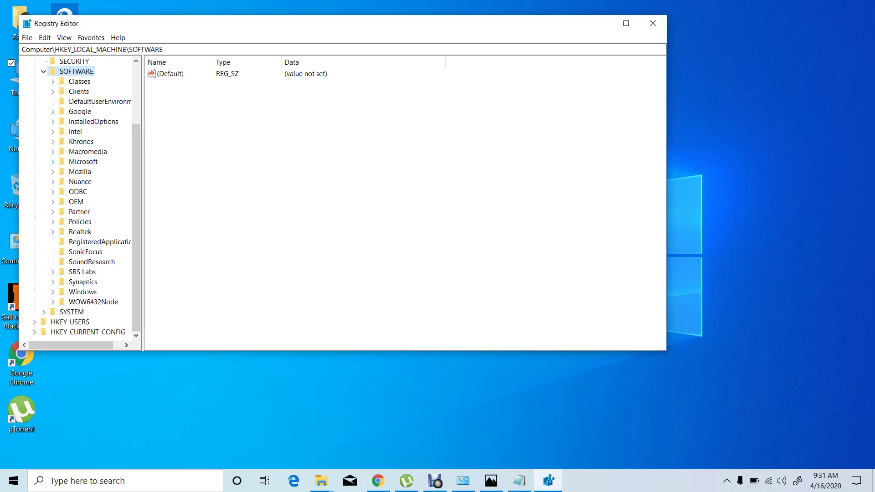
click(53, 161)
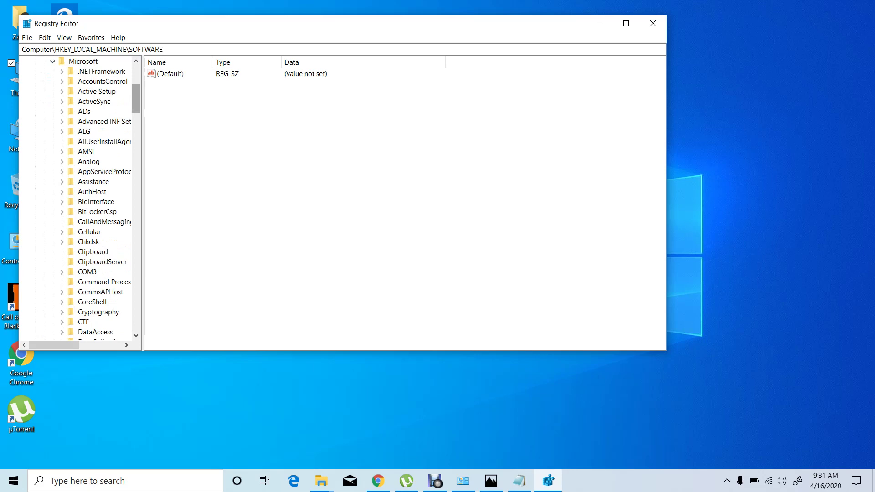
scroll(79, 201, down, 2)
scroll(96, 196, down, 5)
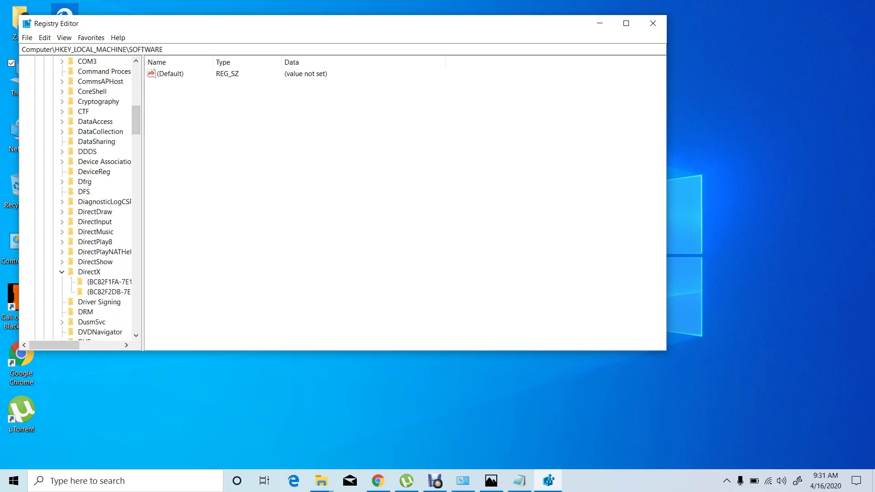
click(89, 271)
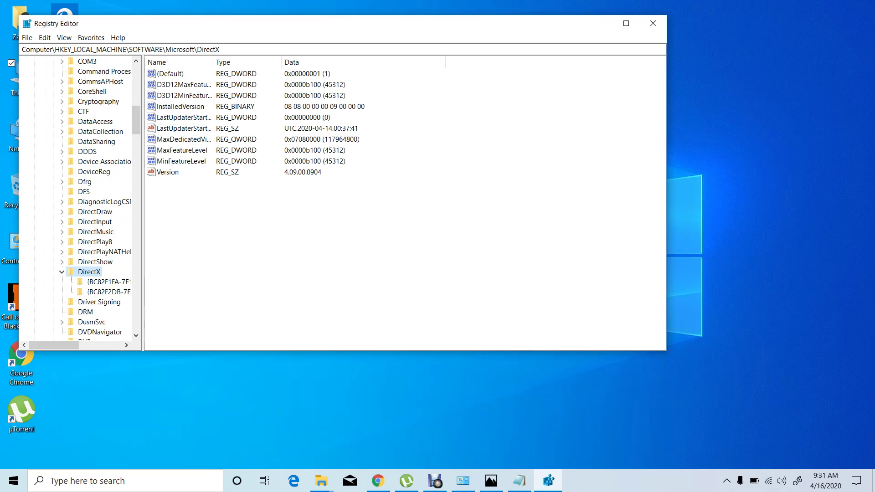
- Open InstalledVersion's binary data for editing and select the saved hex line in Notepad
right_click(189, 105)
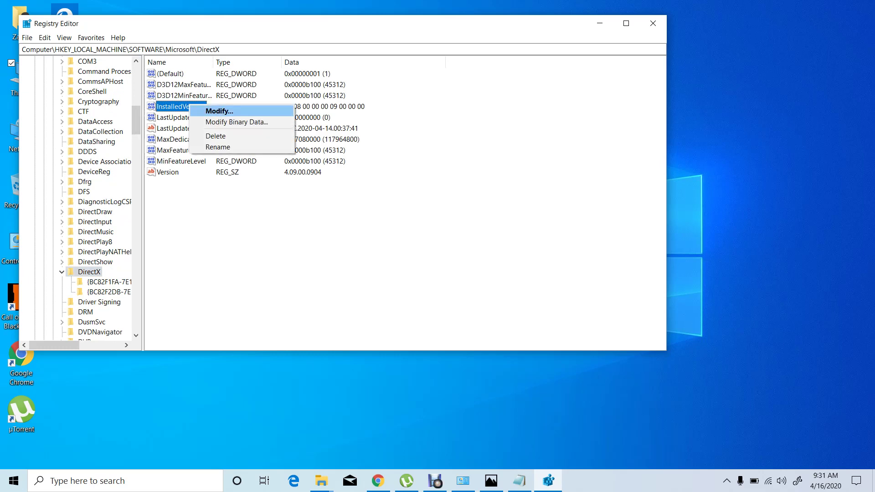
key(Return)
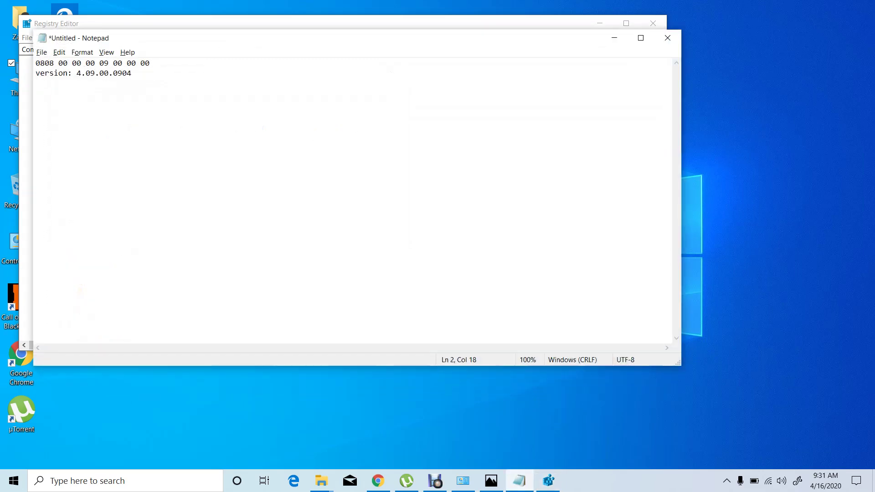
key(shift+Home)
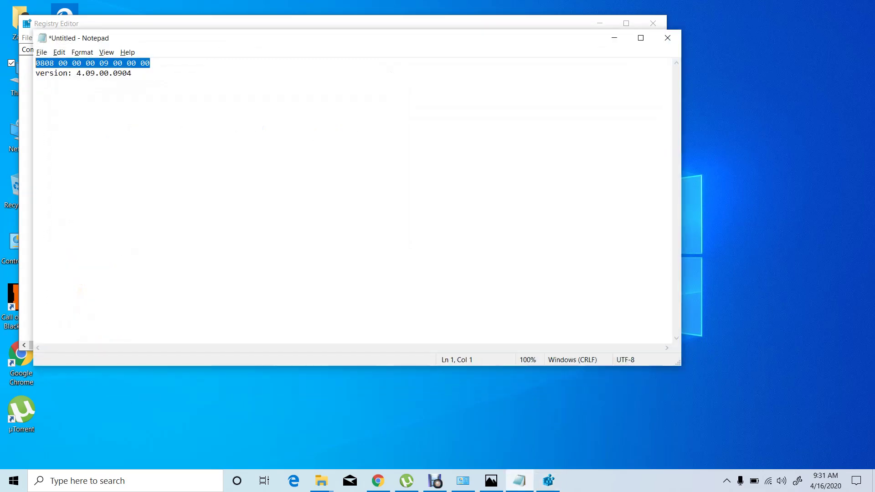
click(614, 38)
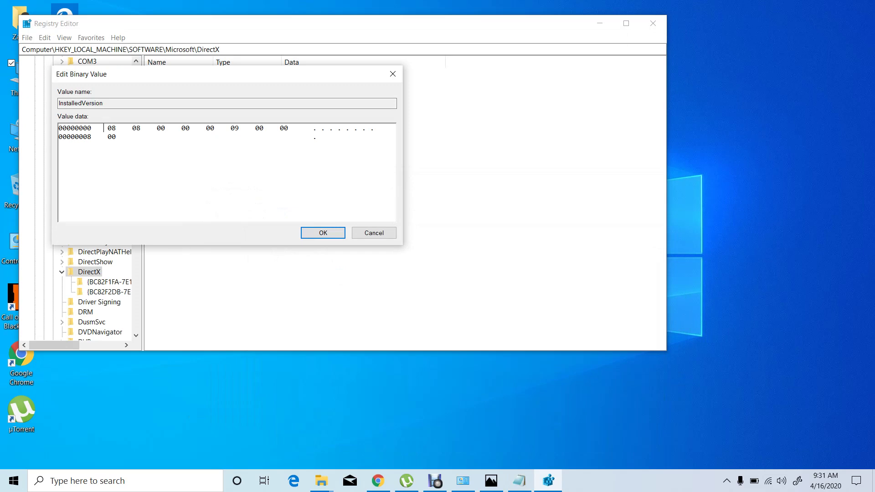
key(Delete)
key(Delete)
key(Delete)
key(Delete)
key(Delete)
key(Delete)
key(Delete)
key(Delete)
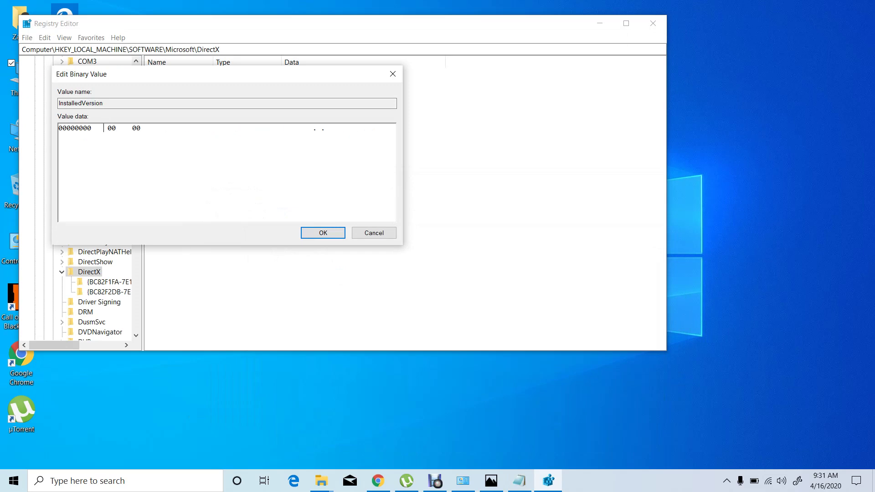
key(Delete)
text(0808)
key(BackSpace)
key(BackSpace)
text(08 08 00 00 00 )
text(00)
key(alt+Tab)
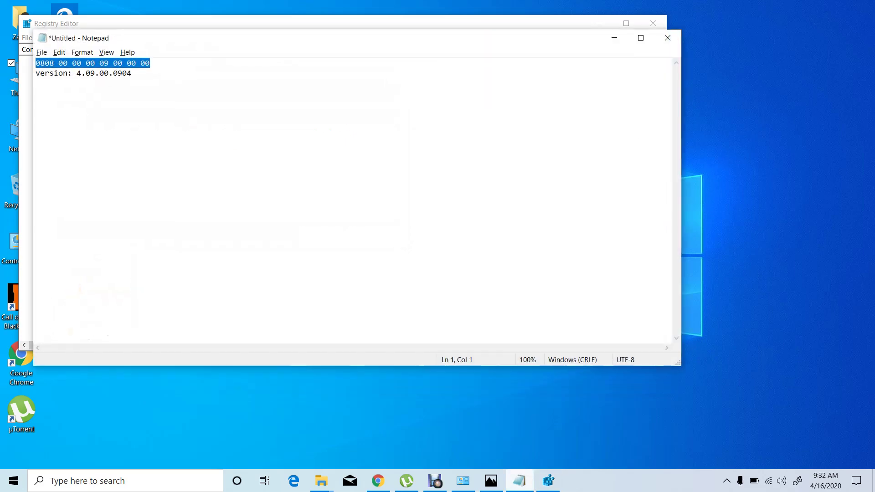
key(super+Down)
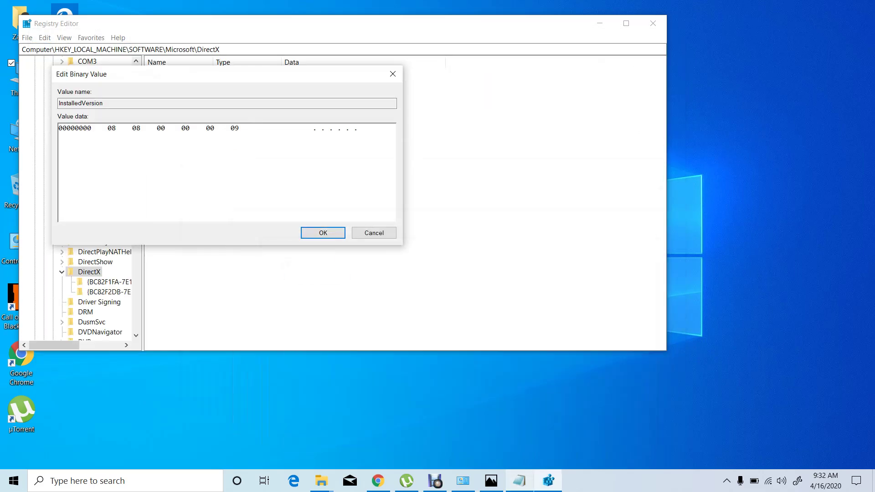
text(00000008    00)
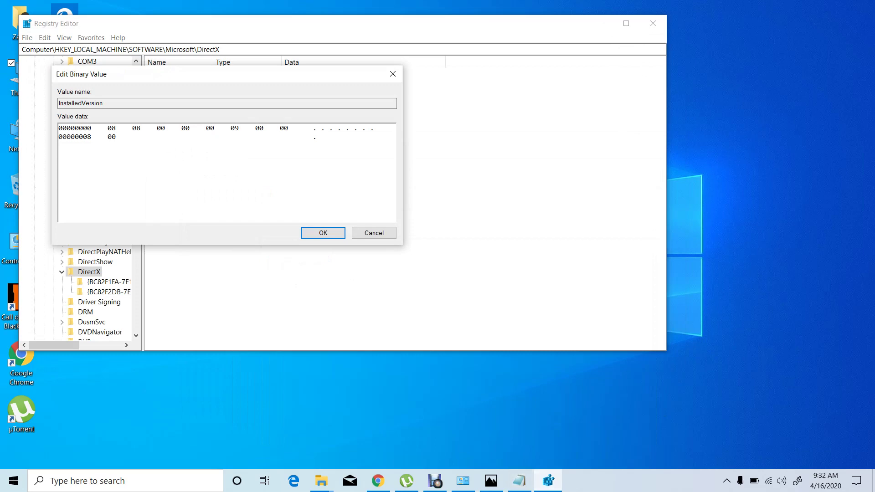
click(323, 232)
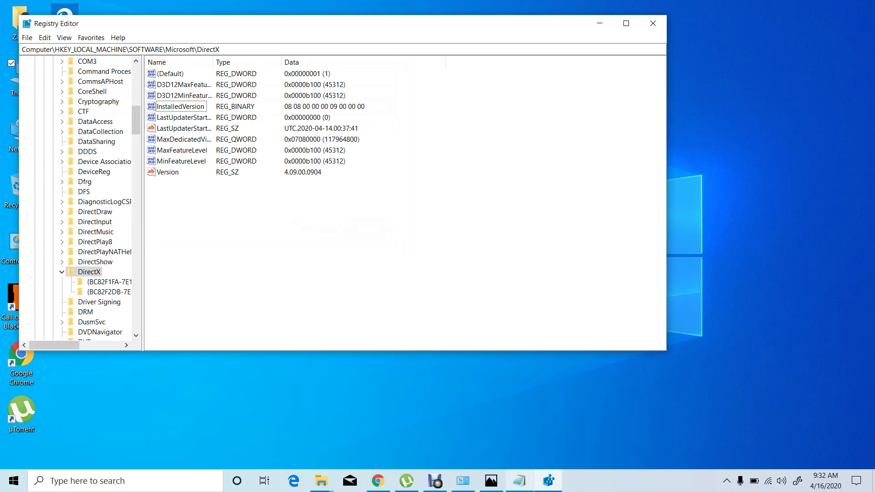
- Close the scratch Notepad notes, discarding them with Don't Save
click(519, 481)
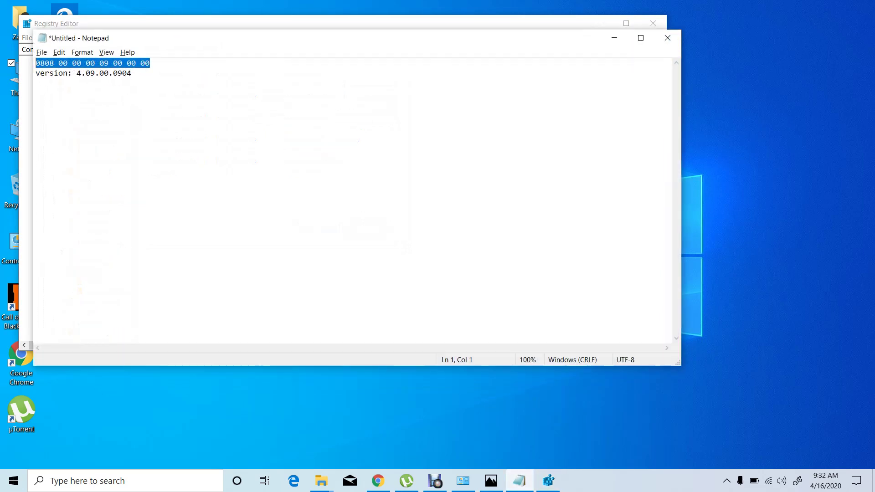
key(Down)
key(End)
key(shift+Left)
key(shift+Left)
key(shift+Left)
key(shift+Left)
key(shift+Left)
key(shift+Left)
key(shift+Left)
key(shift+Left)
key(shift+Left)
key(shift+Left)
key(shift+Left)
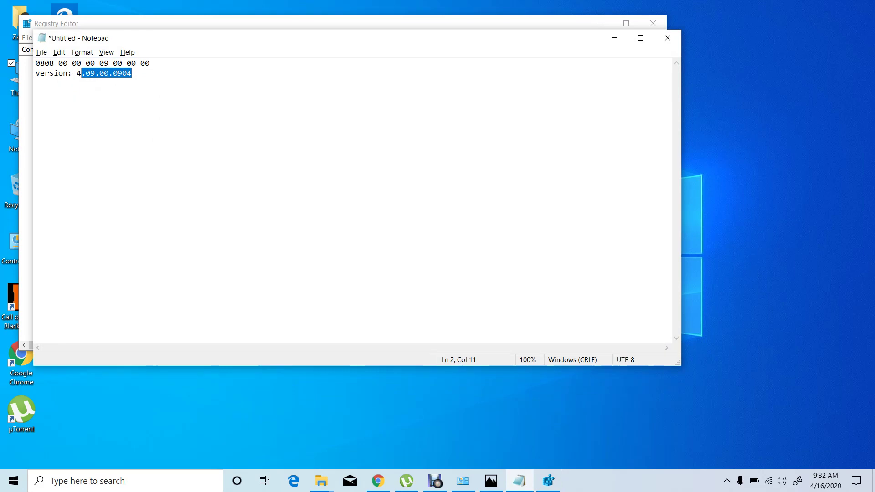
click(667, 38)
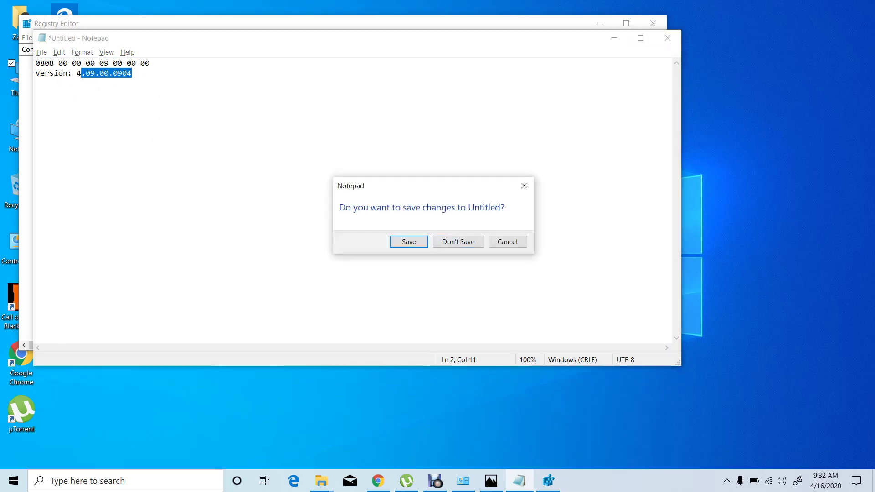
click(458, 241)
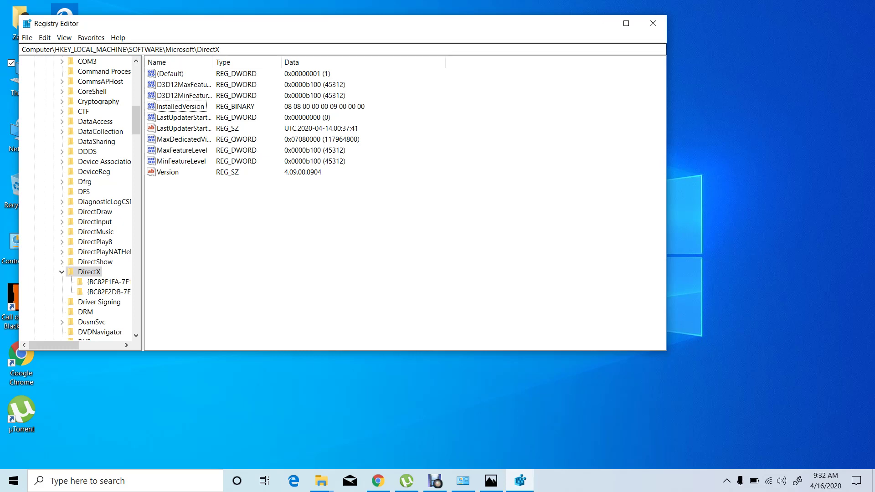
- Close Registry Editor and open the Start menu, viewing its Sleep, Shut down and Restart options
click(653, 23)
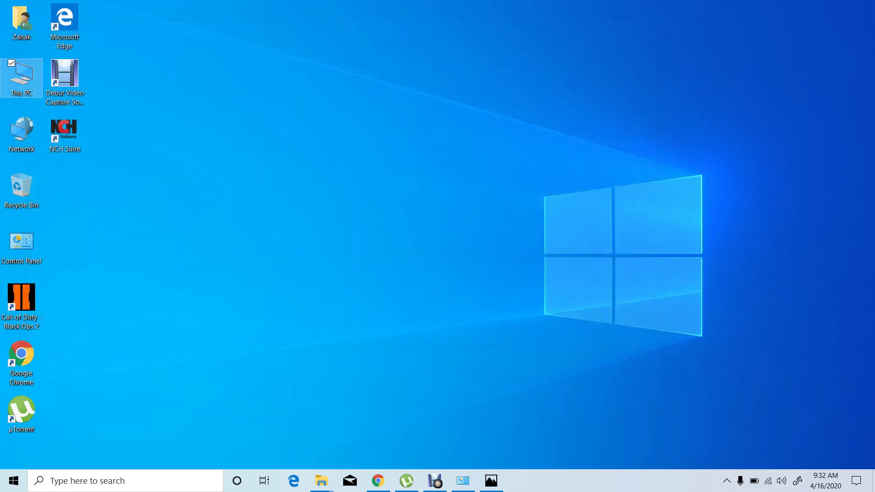
click(13, 480)
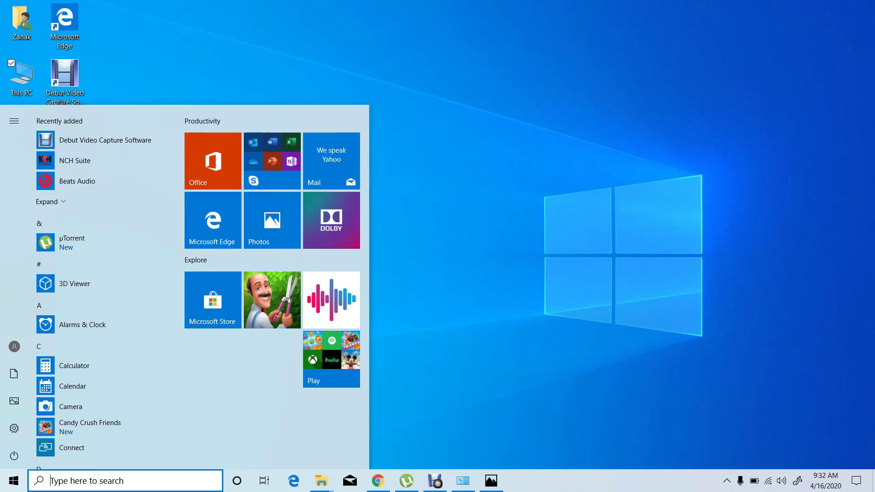
click(14, 455)
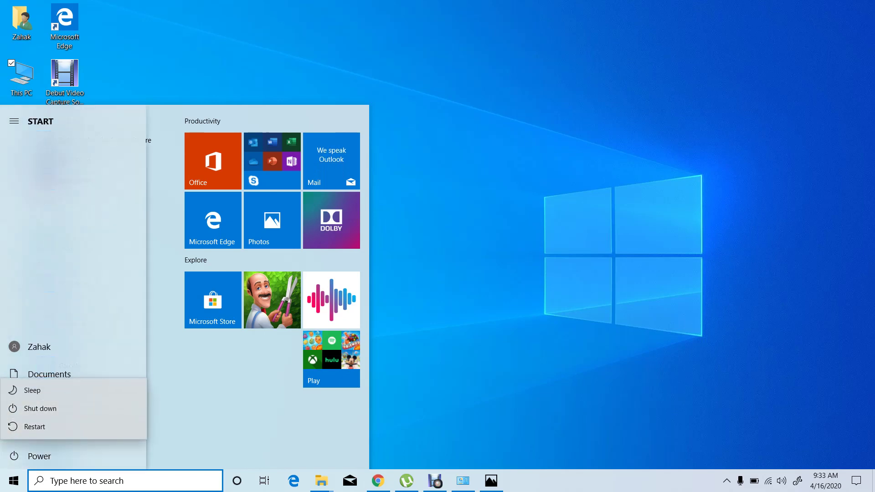
key(Escape)
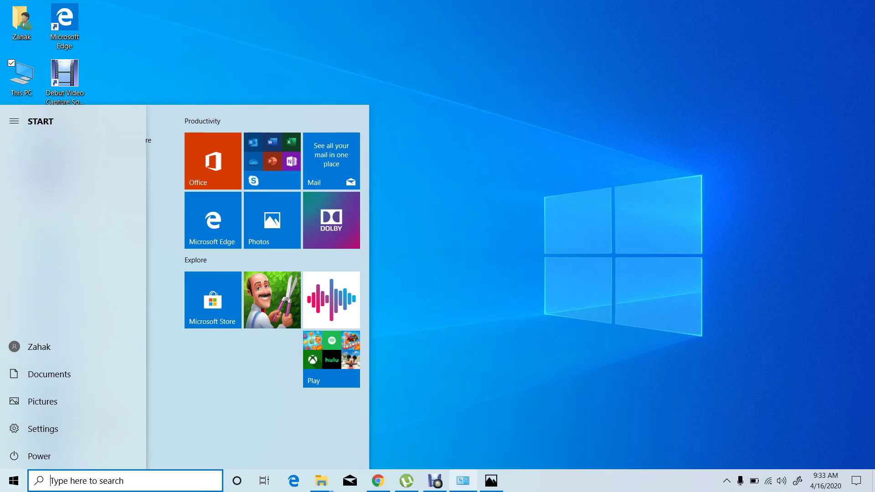
mouse_move(463, 480)
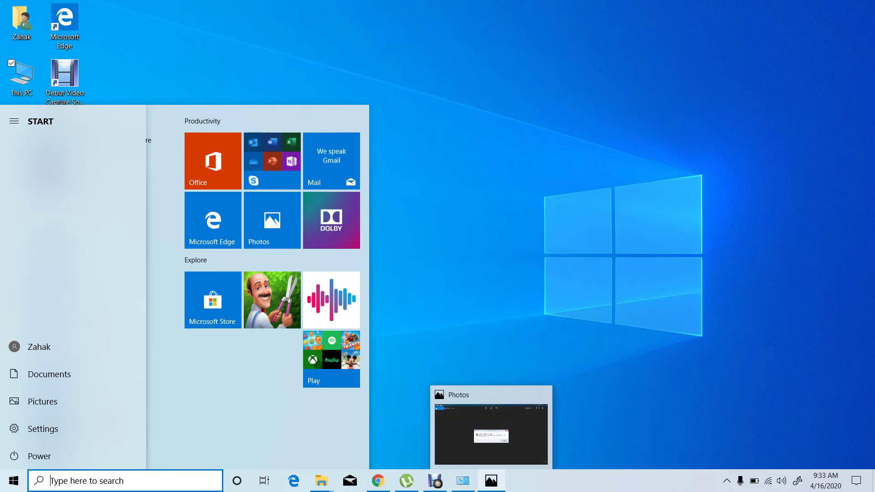
mouse_move(435, 481)
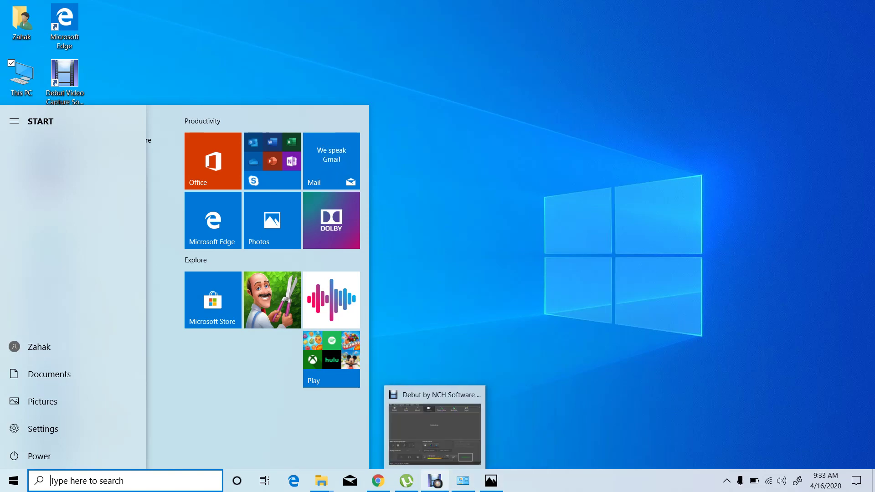